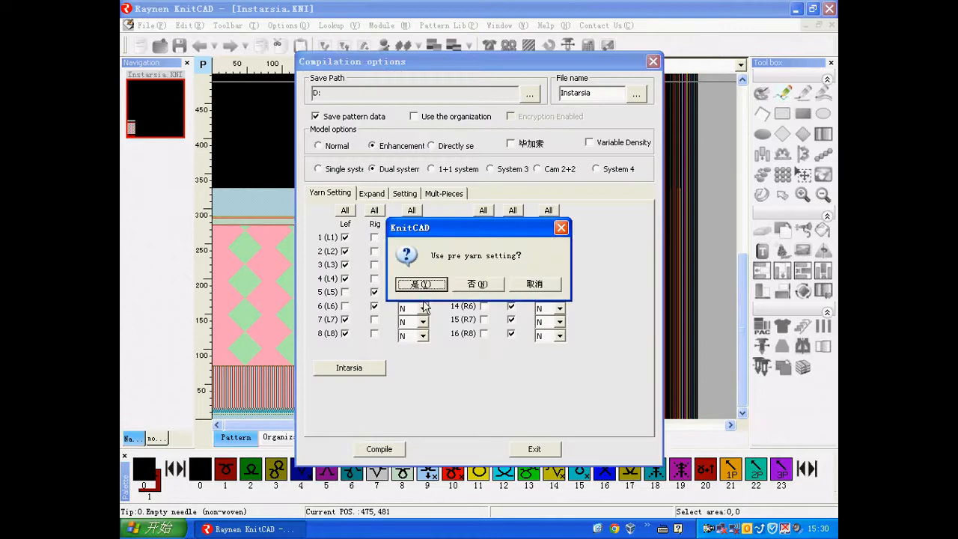
# Step: Compile the Instarsia pattern with the previous yarn setting and open the compiled result for editing in PatEdit
pyautogui.click(428, 283)
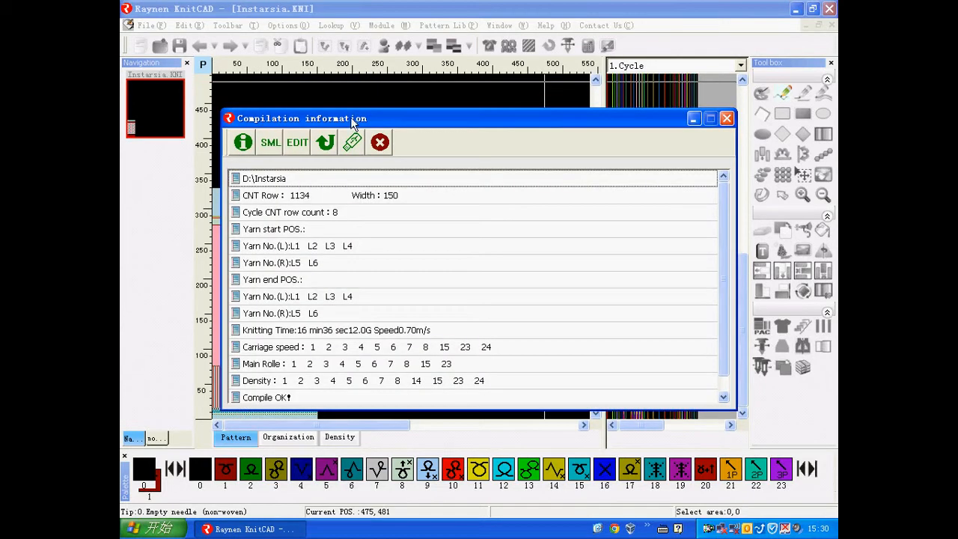
pyautogui.click(298, 144)
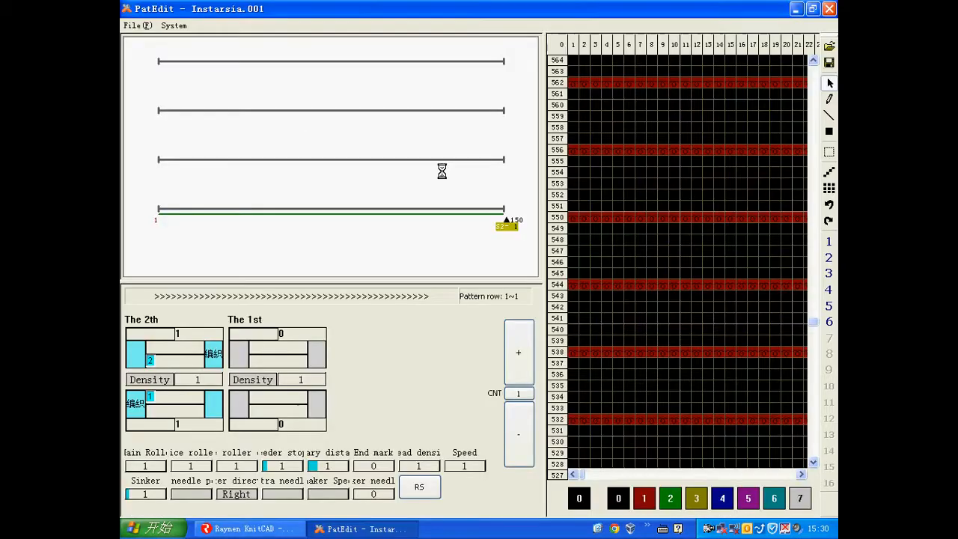
# Step: Inspect the carriage data and yarn feeder positions of several rows in the middle of the compiled pattern
pyautogui.click(631, 267)
pyautogui.click(627, 256)
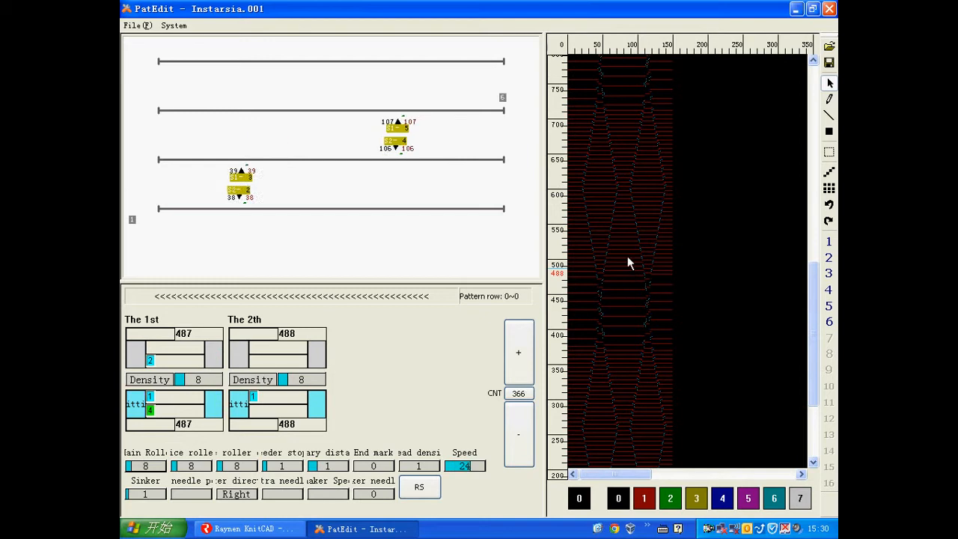
pyautogui.click(627, 248)
pyautogui.click(625, 240)
pyautogui.click(620, 229)
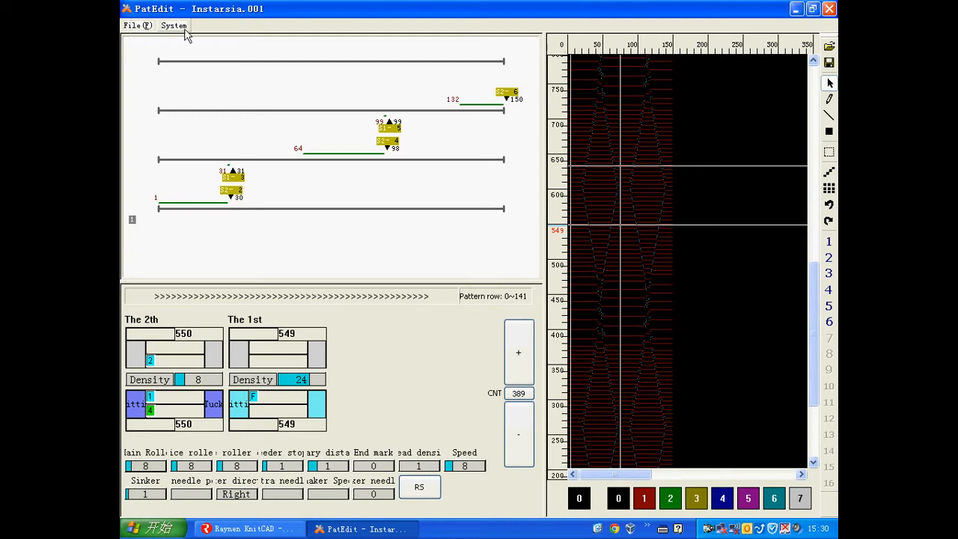
# Step: Look through the file commands and set the number of knitting systems to 2
pyautogui.click(135, 28)
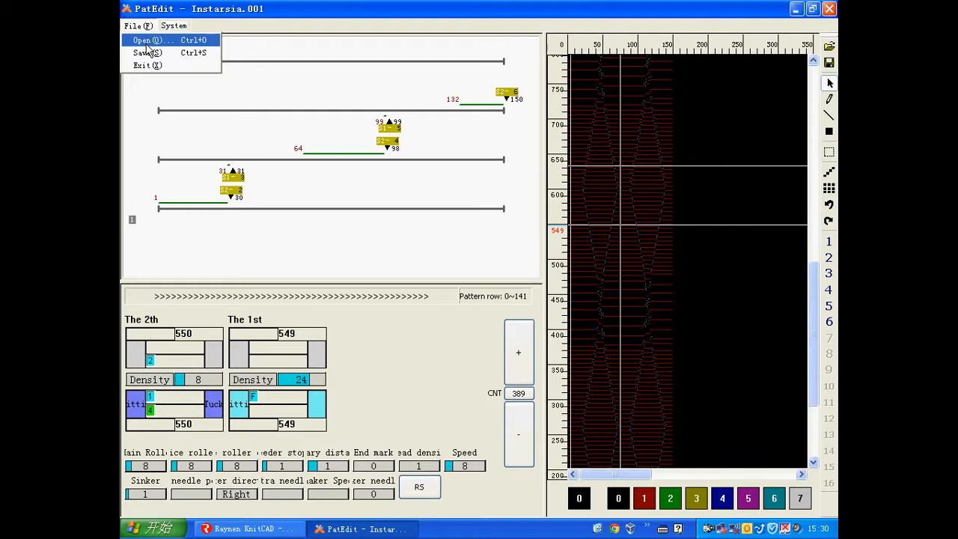
pyautogui.moveTo(170, 23)
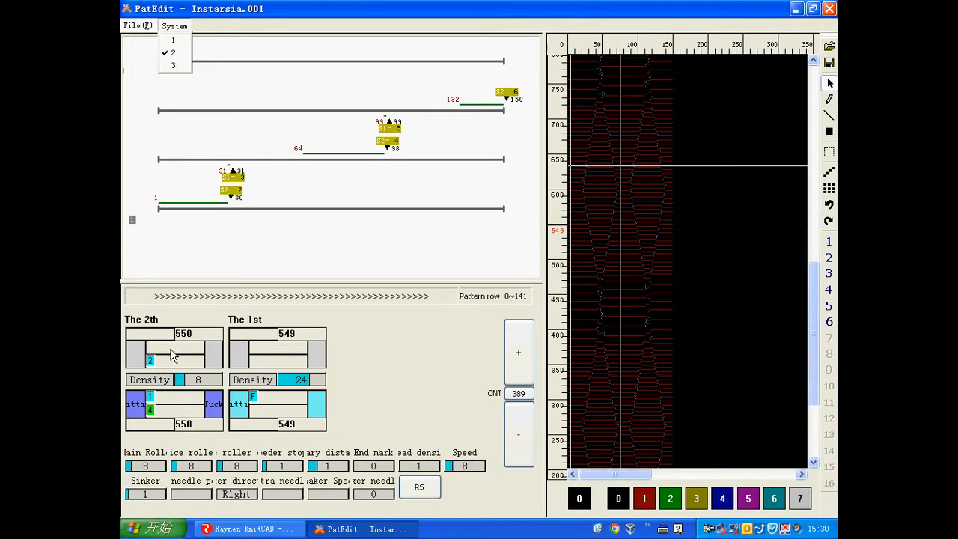
pyautogui.click(170, 54)
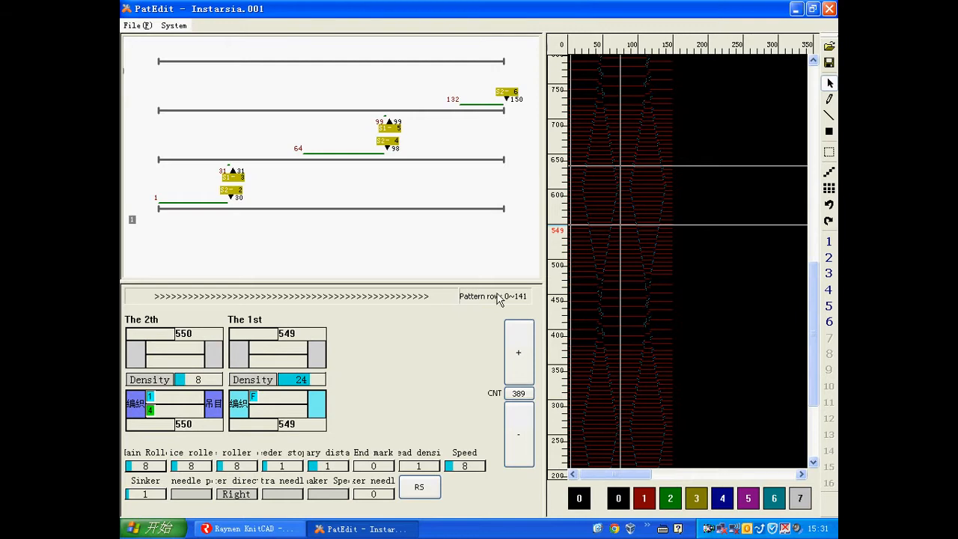
# Step: Switch to KnitCAD, close the compilation information, and return to PatEdit
pyautogui.click(247, 528)
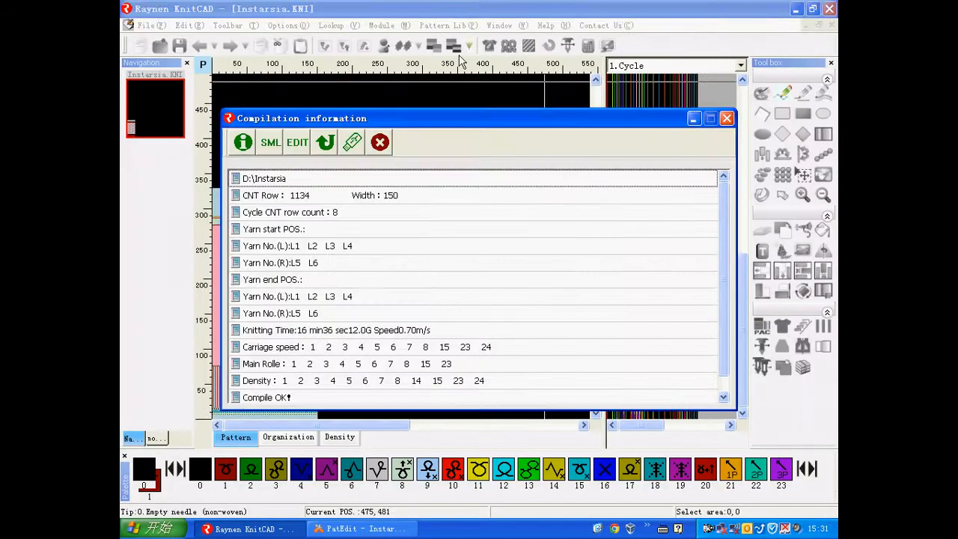
pyautogui.click(379, 142)
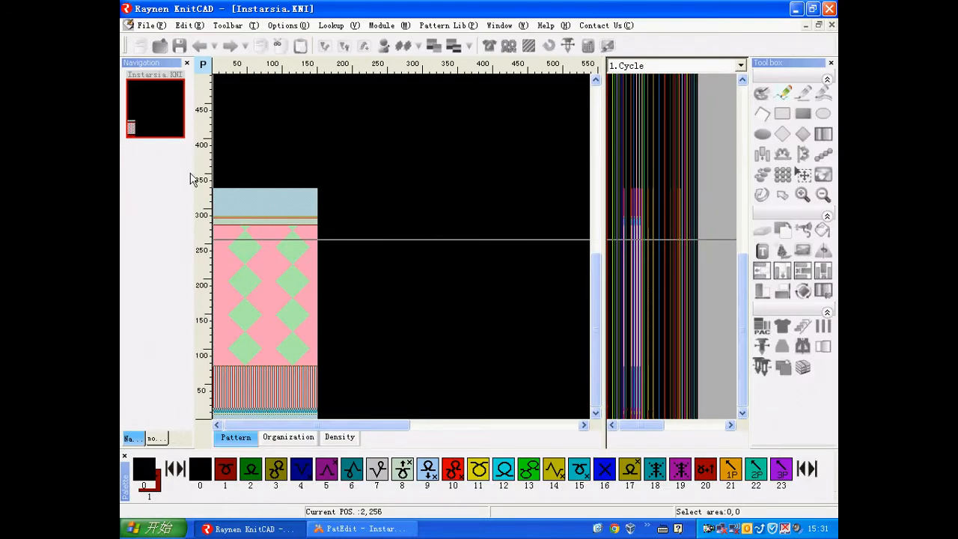
pyautogui.click(397, 529)
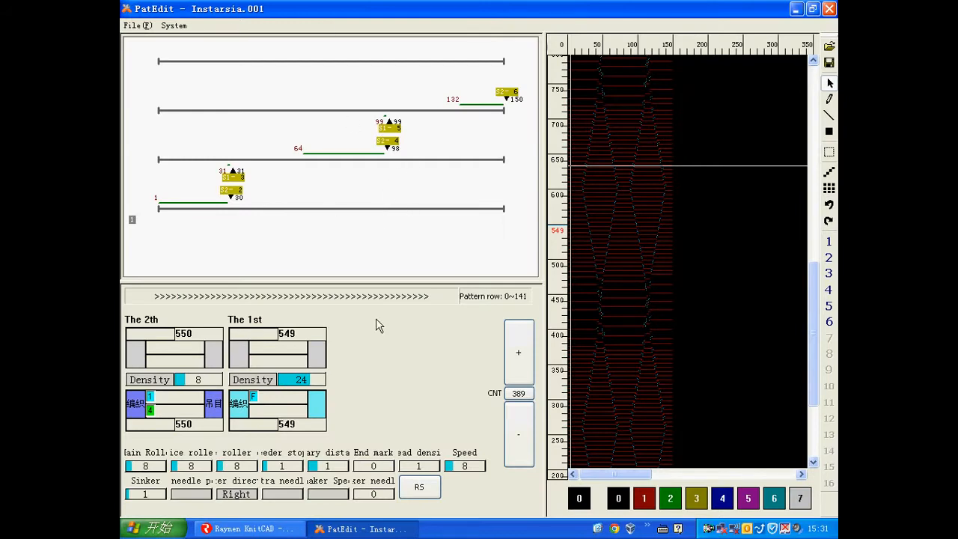
# Step: View the compiled pattern's cycle list, compare it with the cycle rows of the KnitCAD drawing, and close the list
pyautogui.click(419, 487)
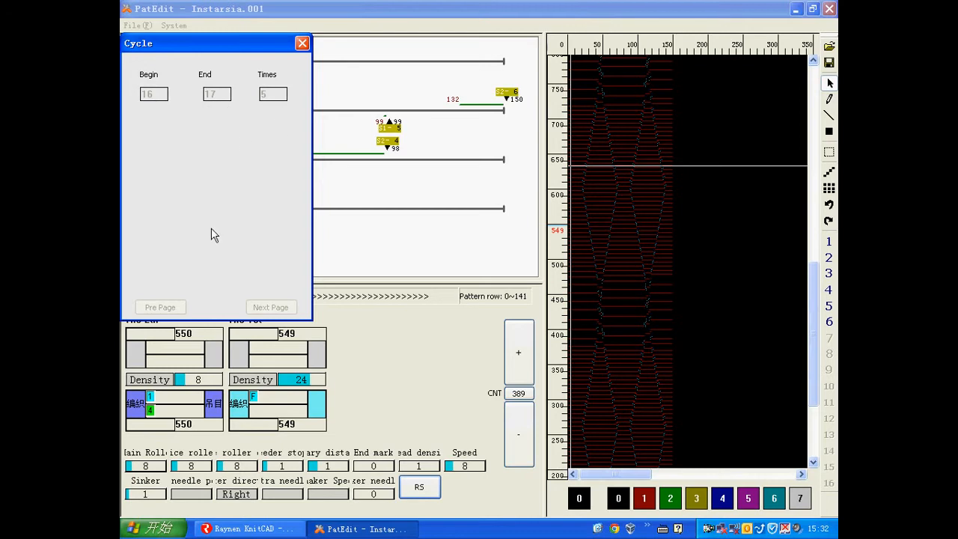
pyautogui.click(226, 530)
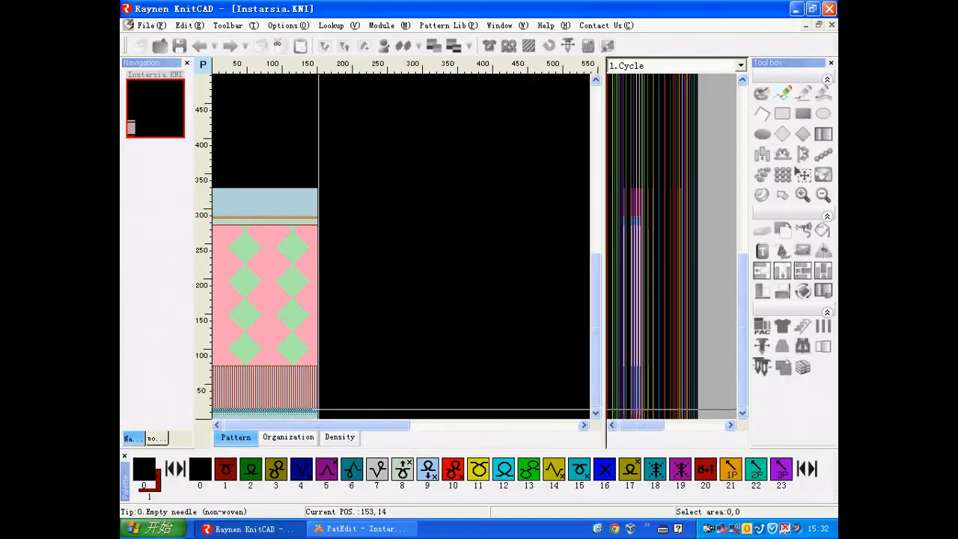
pyautogui.scroll(2, 310, 368)
pyautogui.scroll(4, 423, 294)
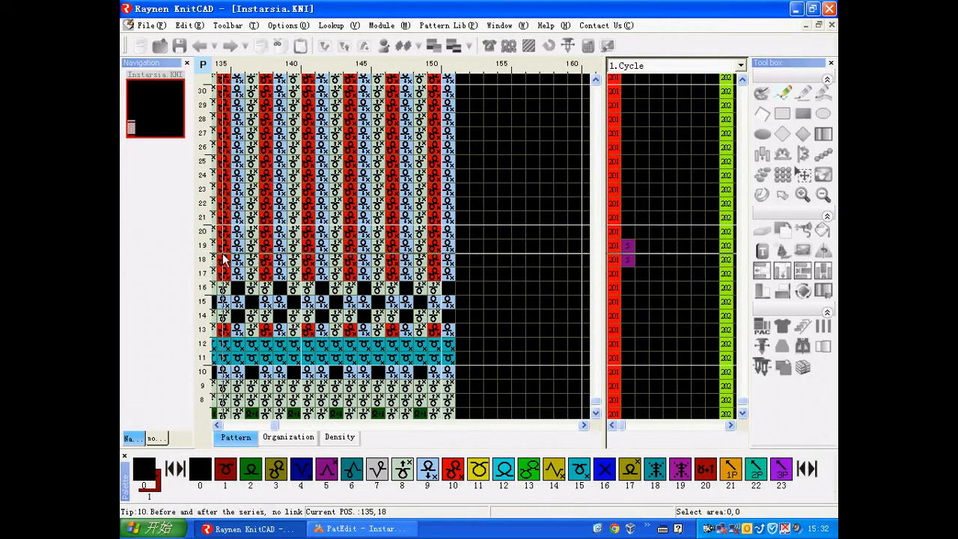
pyautogui.click(339, 530)
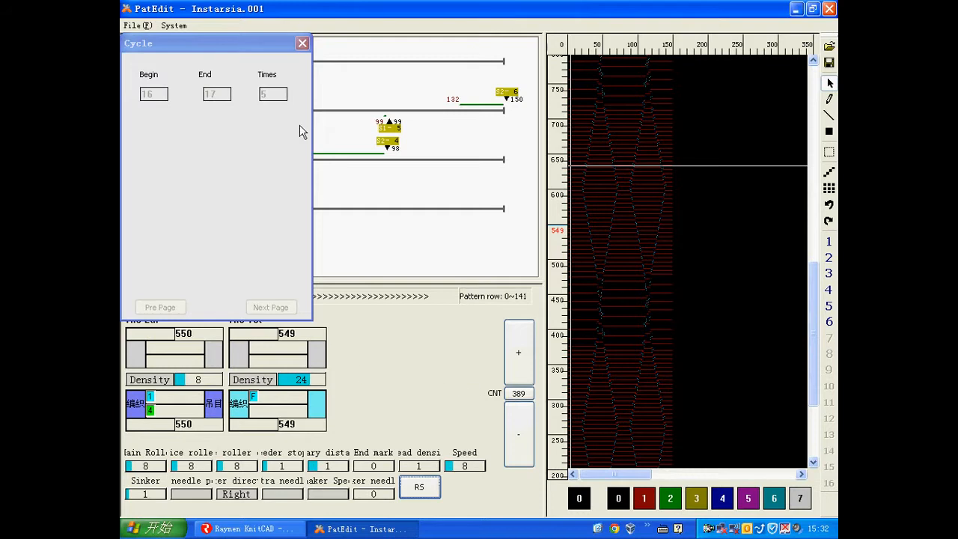
pyautogui.click(302, 44)
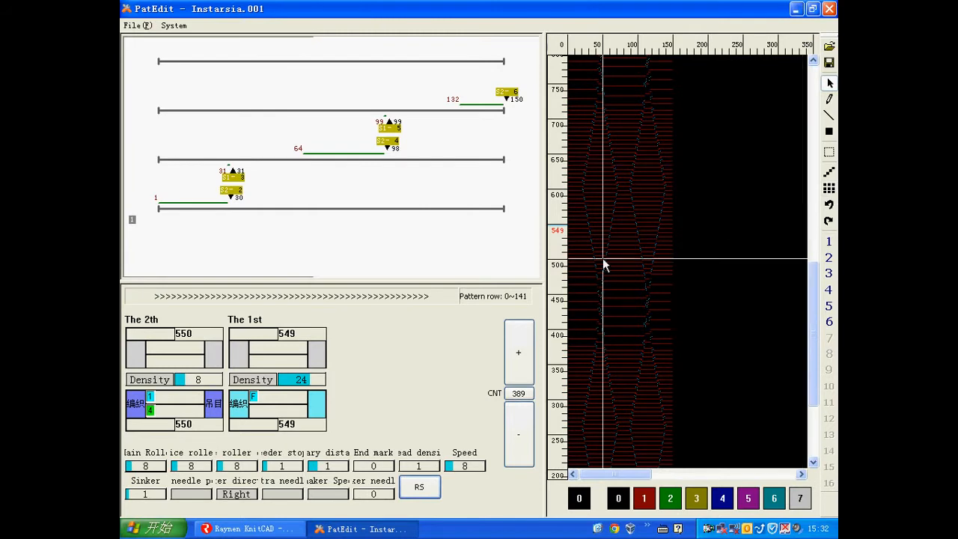
# Step: Examine the stitch codes along the intarsia diamond edges up close, around rows 280 to 375
pyautogui.scroll(4, 610, 384)
pyautogui.scroll(-3, 631, 291)
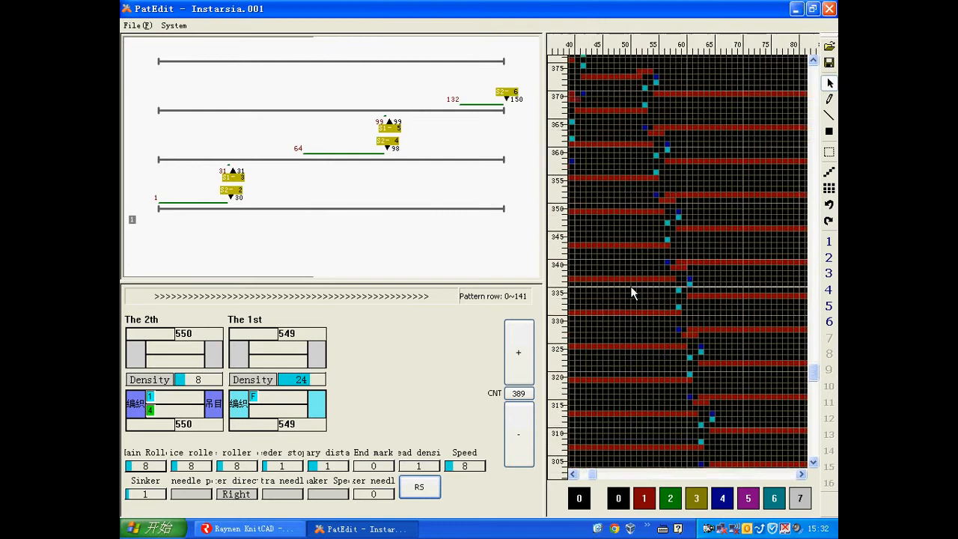
pyautogui.scroll(3, 638, 346)
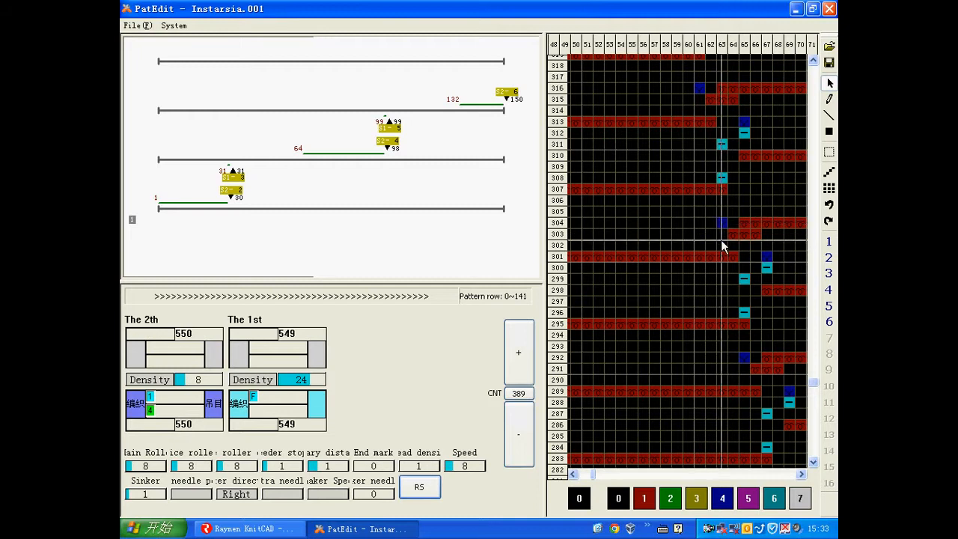
pyautogui.scroll(-1, 723, 242)
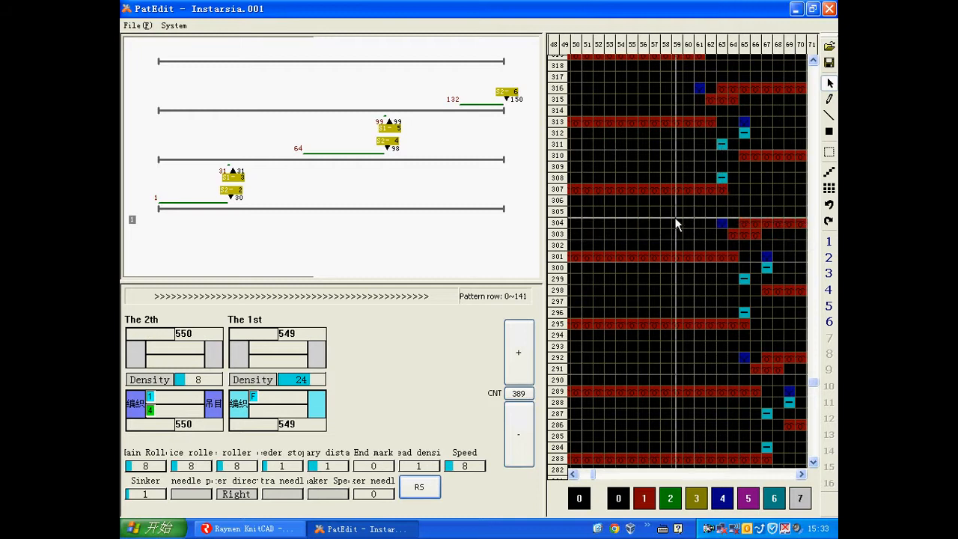
pyautogui.scroll(-1, 654, 207)
pyautogui.scroll(-5, 654, 206)
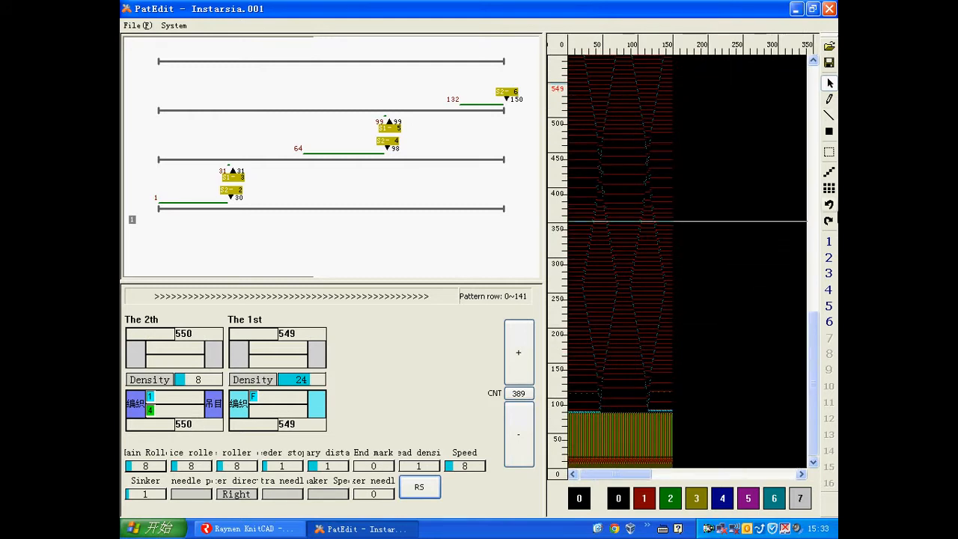
# Step: Widen the pattern grid to view the stitch colour codes up to 15, and restore the split to about its former width
pyautogui.click(829, 114)
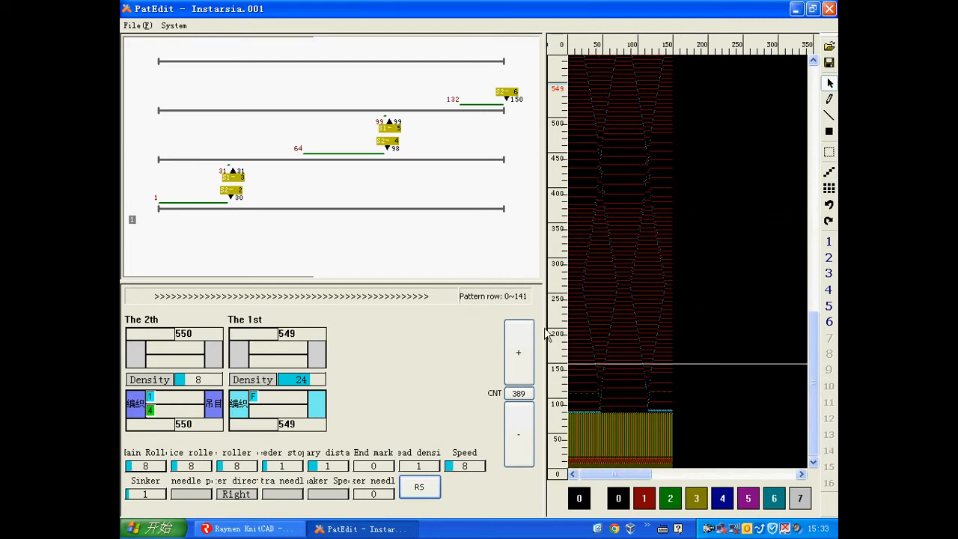
pyautogui.moveTo(544, 334); pyautogui.dragTo(315, 320)
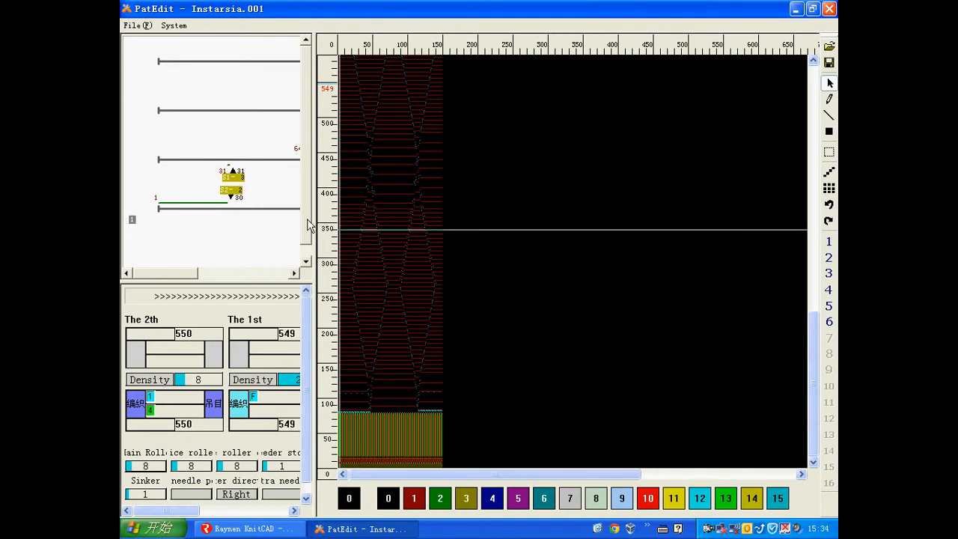
pyautogui.moveTo(319, 222); pyautogui.dragTo(551, 258)
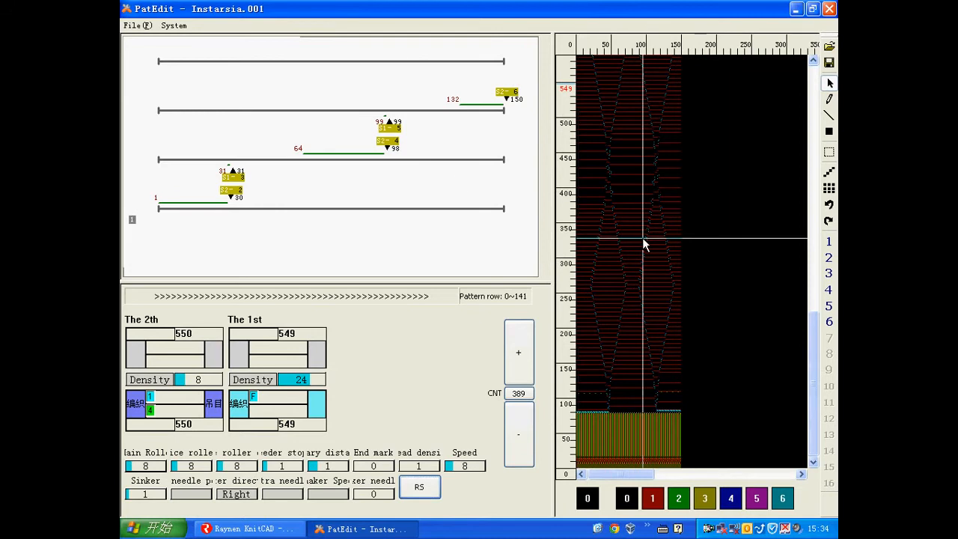
# Step: Compare yarn feeder positions, density and speed at different rows of the diamond area, including rows 352, 260, 186, 379, 465 and 237
pyautogui.click(607, 225)
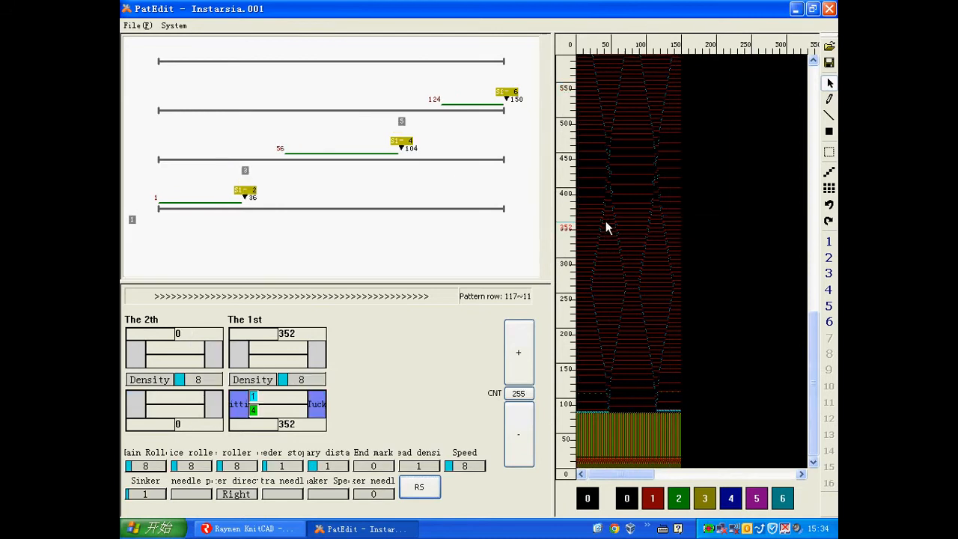
pyautogui.click(596, 289)
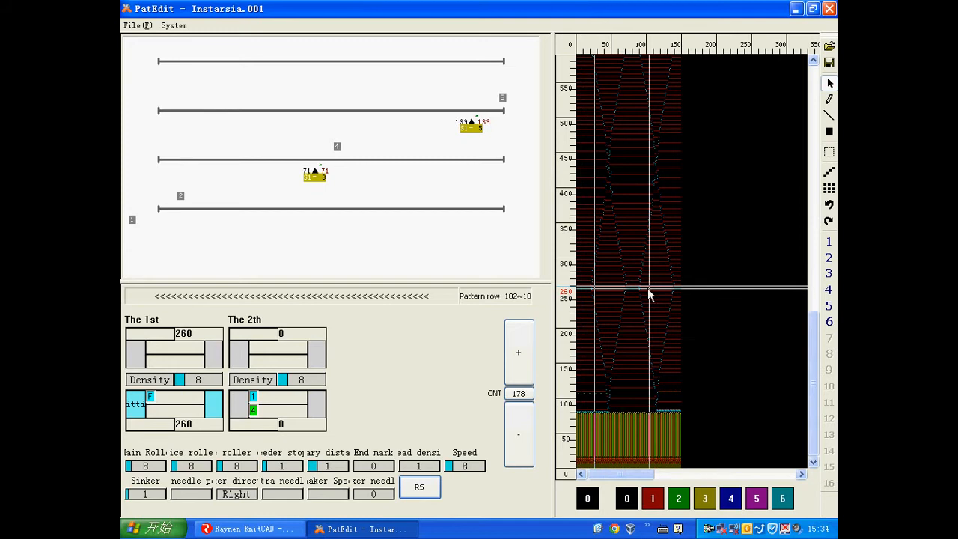
pyautogui.click(644, 254)
pyautogui.click(636, 337)
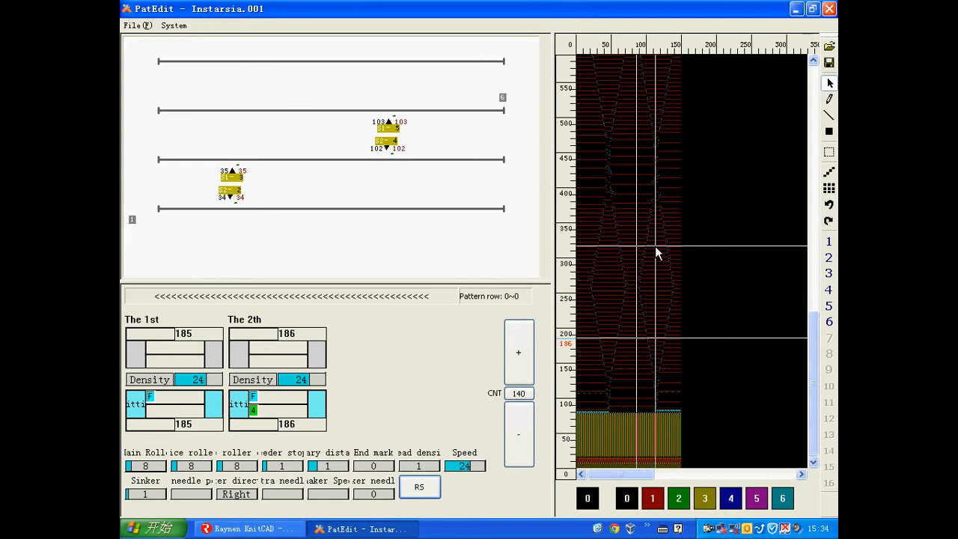
pyautogui.click(643, 303)
pyautogui.click(634, 203)
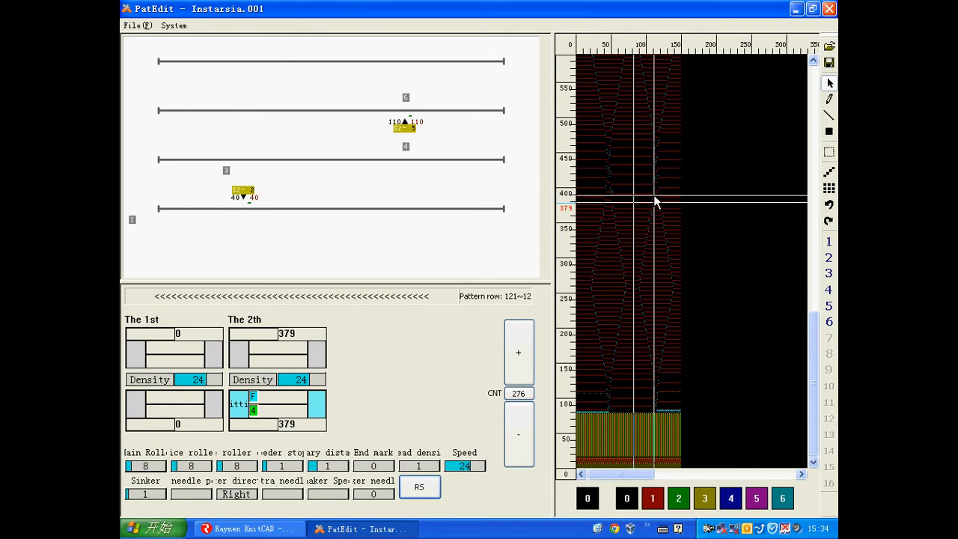
pyautogui.click(649, 142)
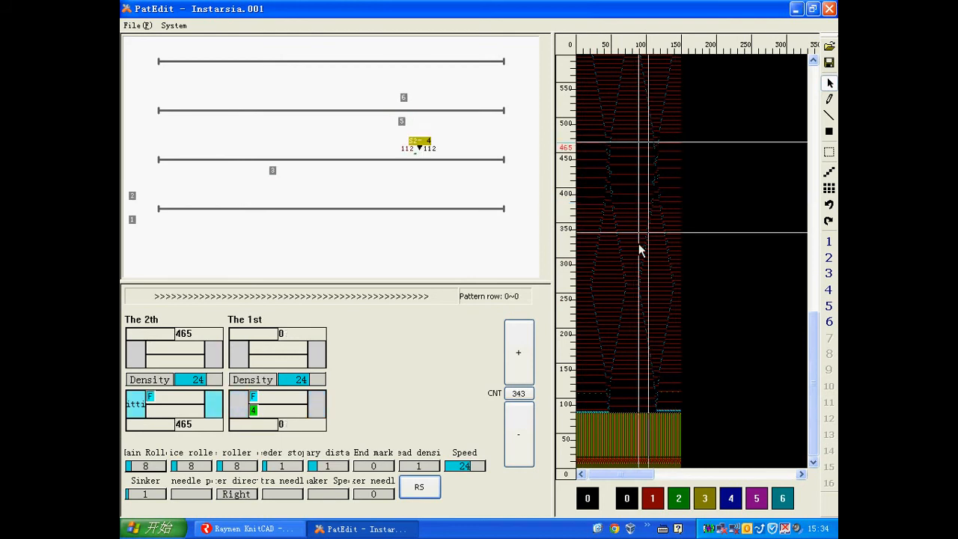
pyautogui.click(628, 303)
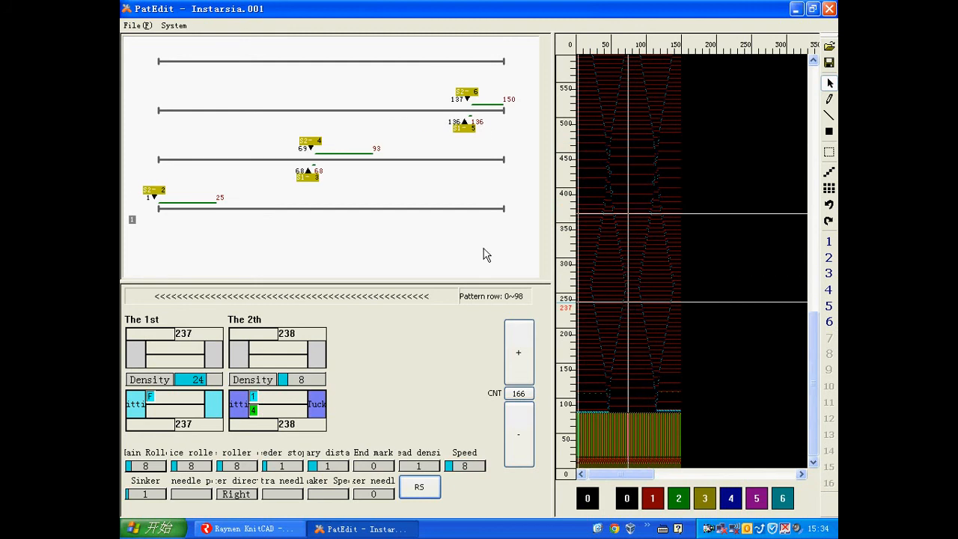